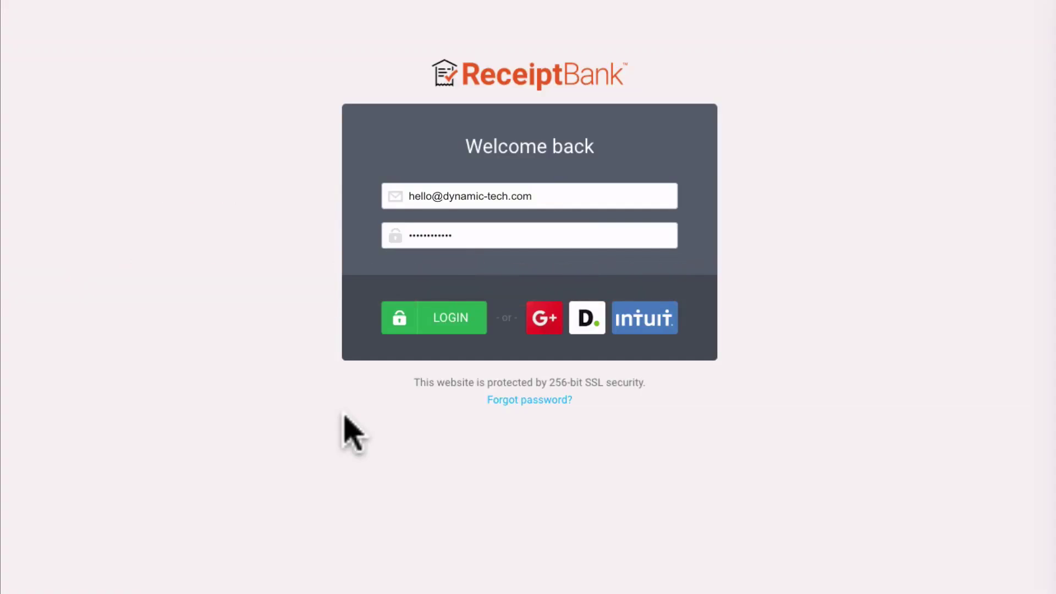
Log in to the Dynamic Tech Receipt Bank account
left_click(451, 331)
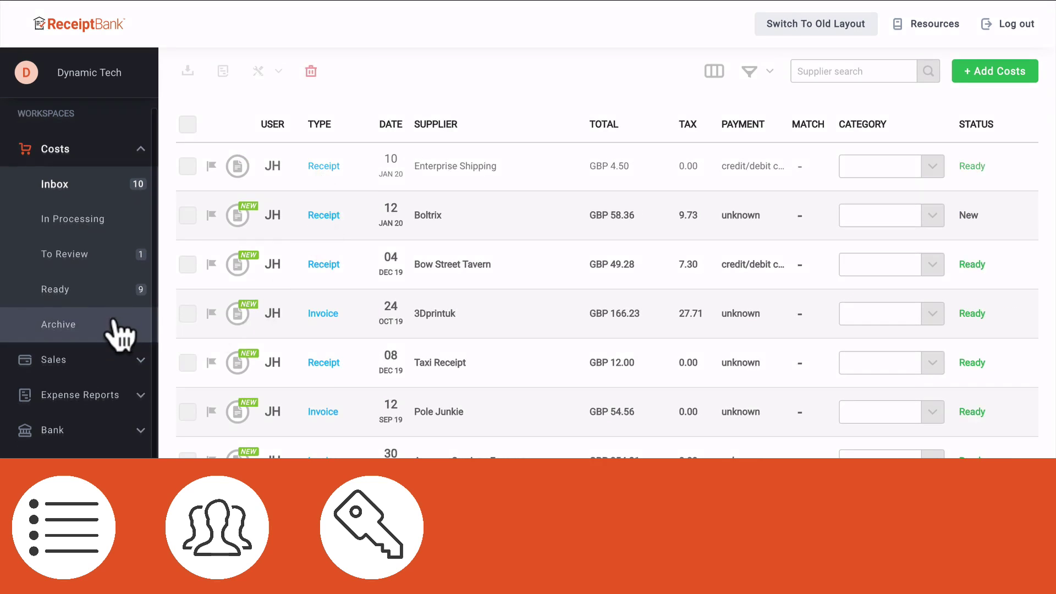
scroll(121, 333, "down", 2)
scroll(121, 334, "down", 2)
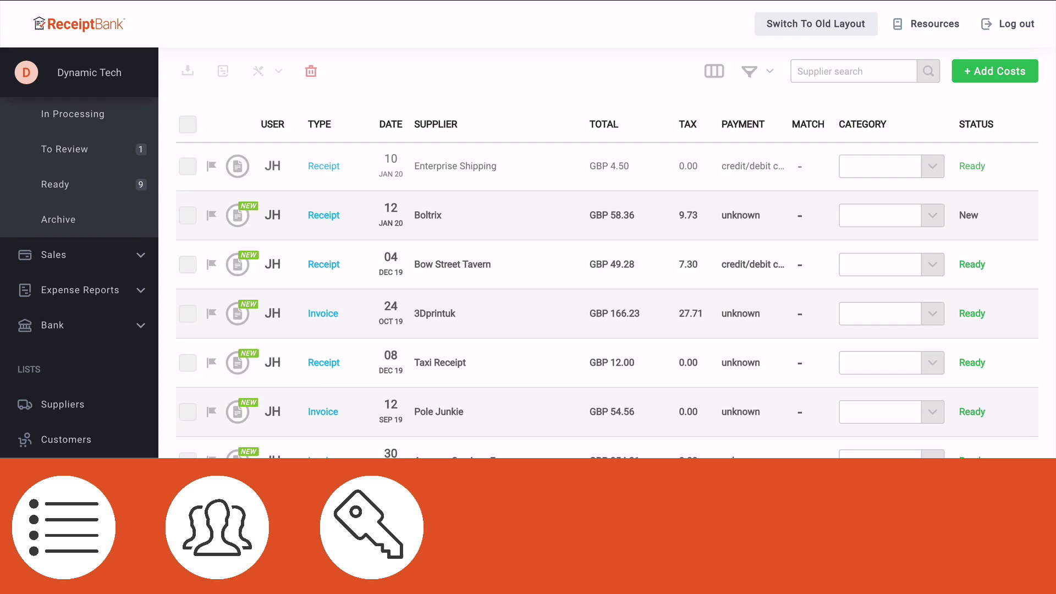
scroll(121, 334, "down", 2)
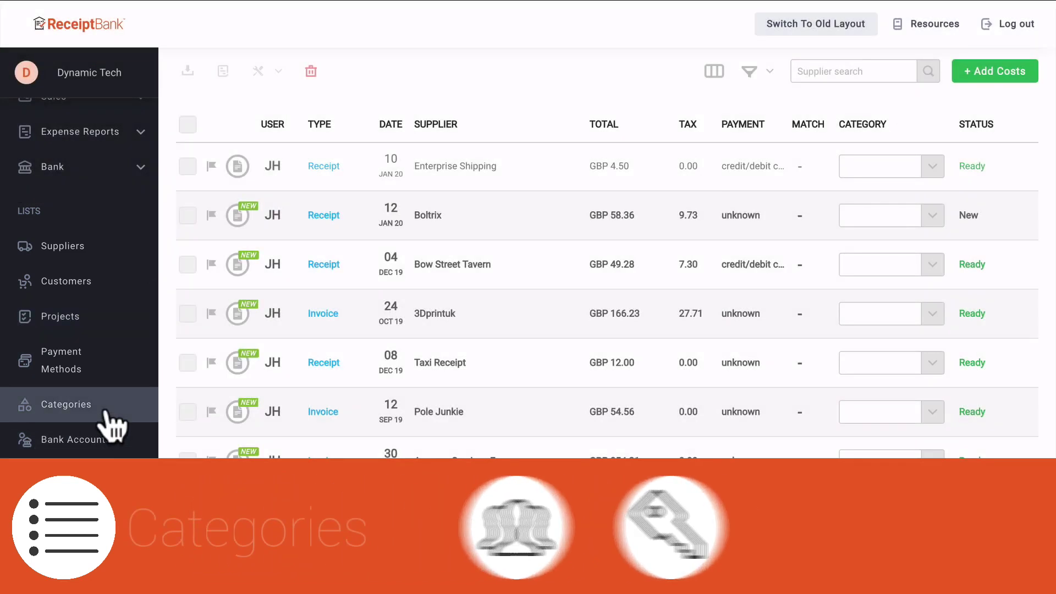
View the default simple category list with Accommodation, Food, IT & Technology and Motor Expenses
left_click(66, 404)
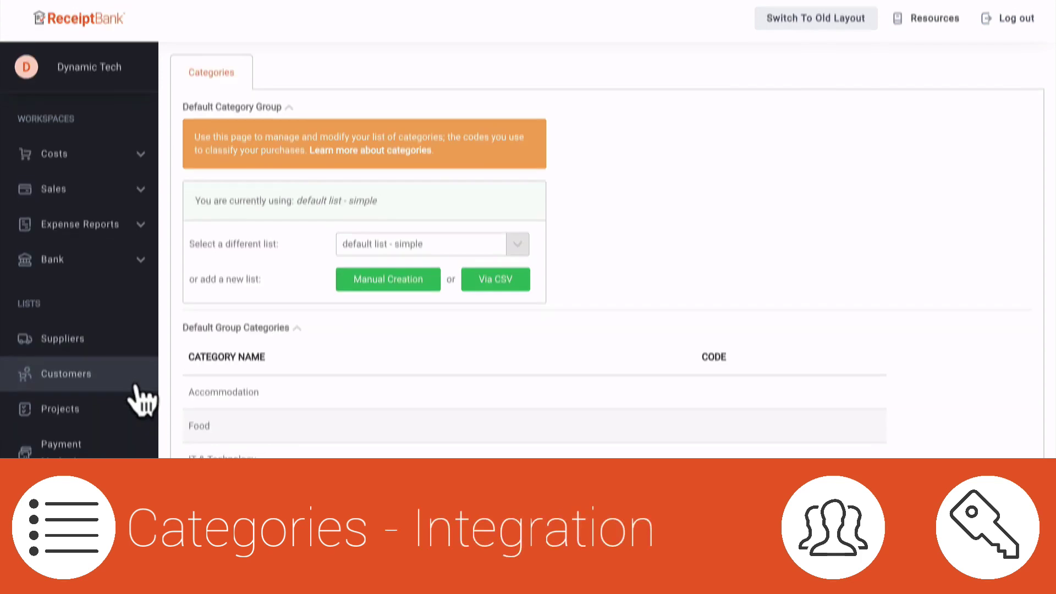
scroll(142, 399, "down", 1)
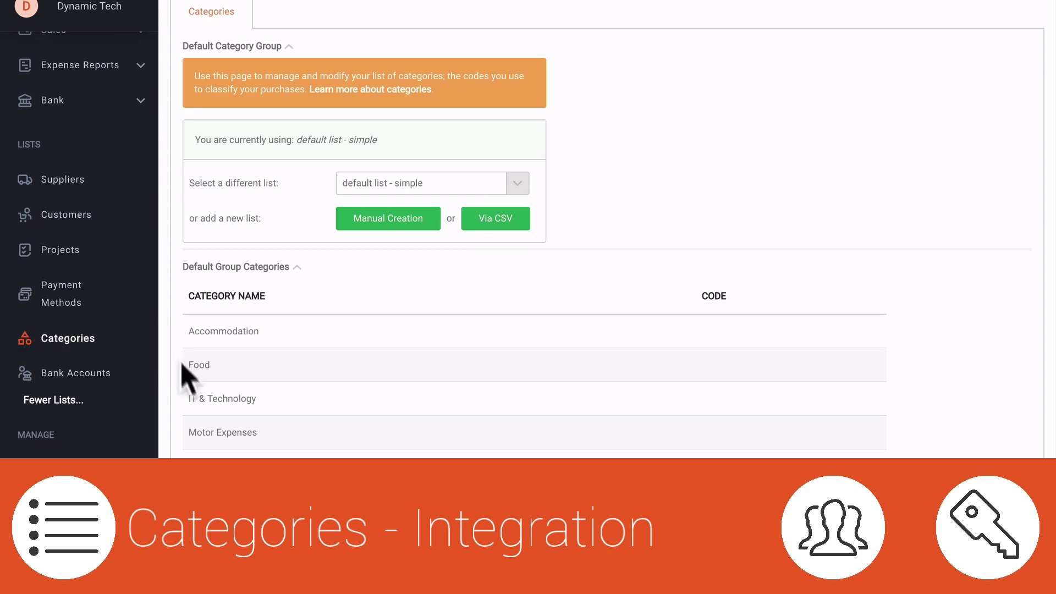
scroll(99, 429, "down", 2)
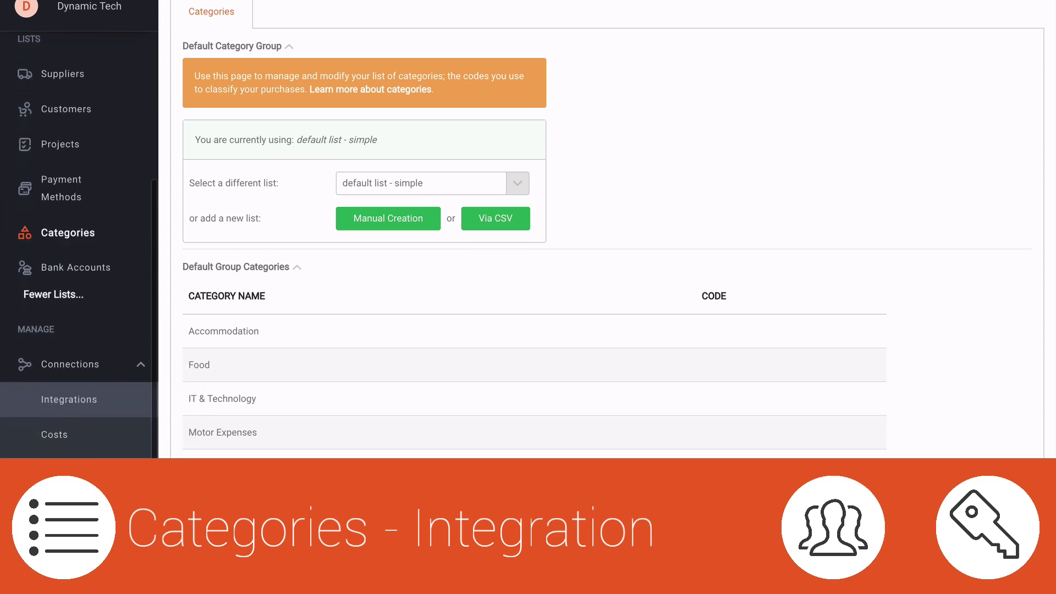
Integrate with the Xero organisation 'ReceiptBank Test (UK-2012-10)' and dismiss the success message
left_click(70, 400)
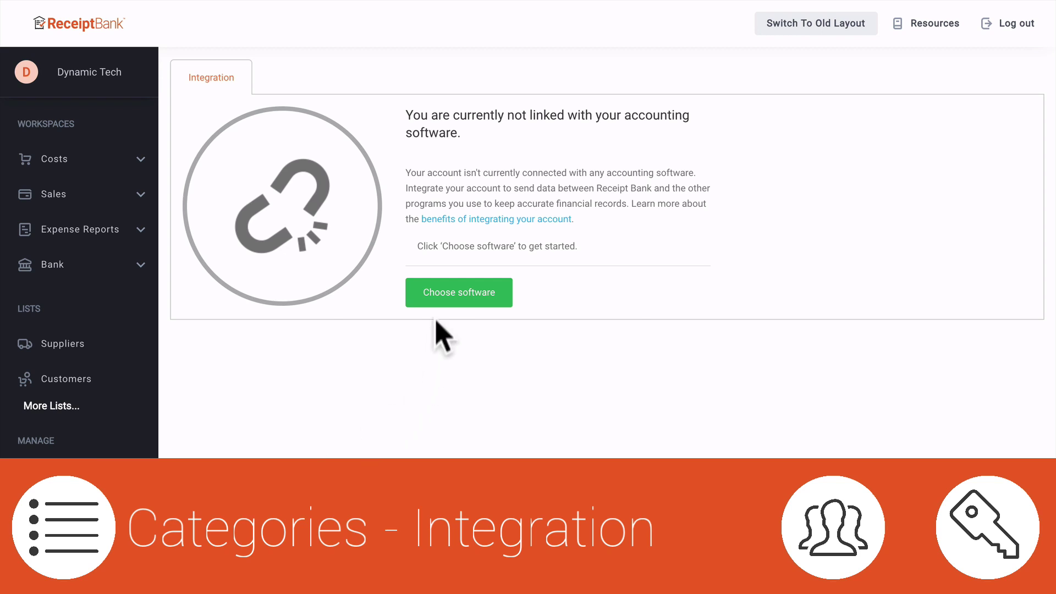
left_click(441, 294)
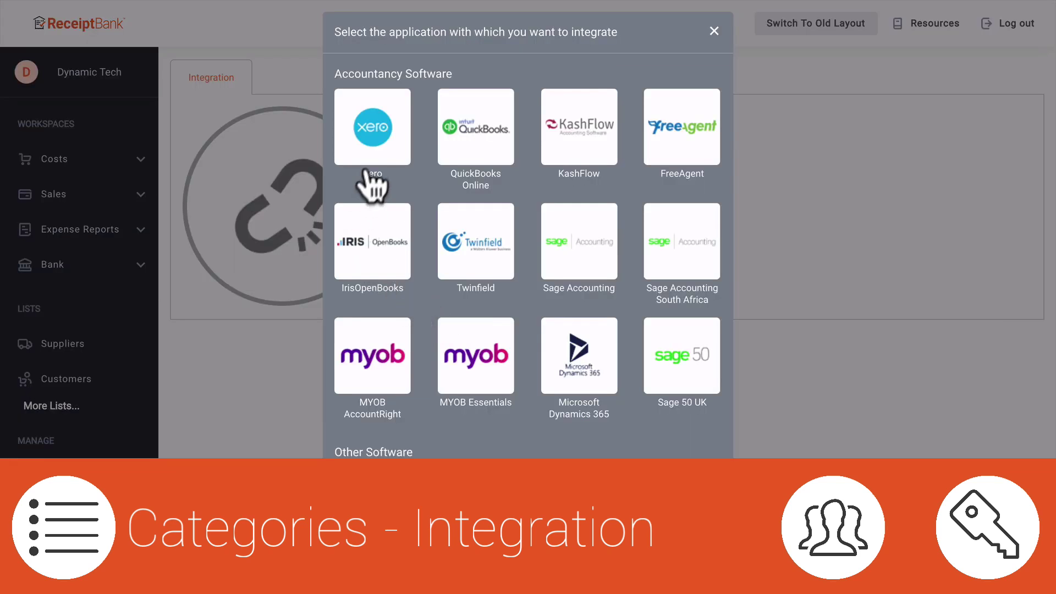
left_click(376, 136)
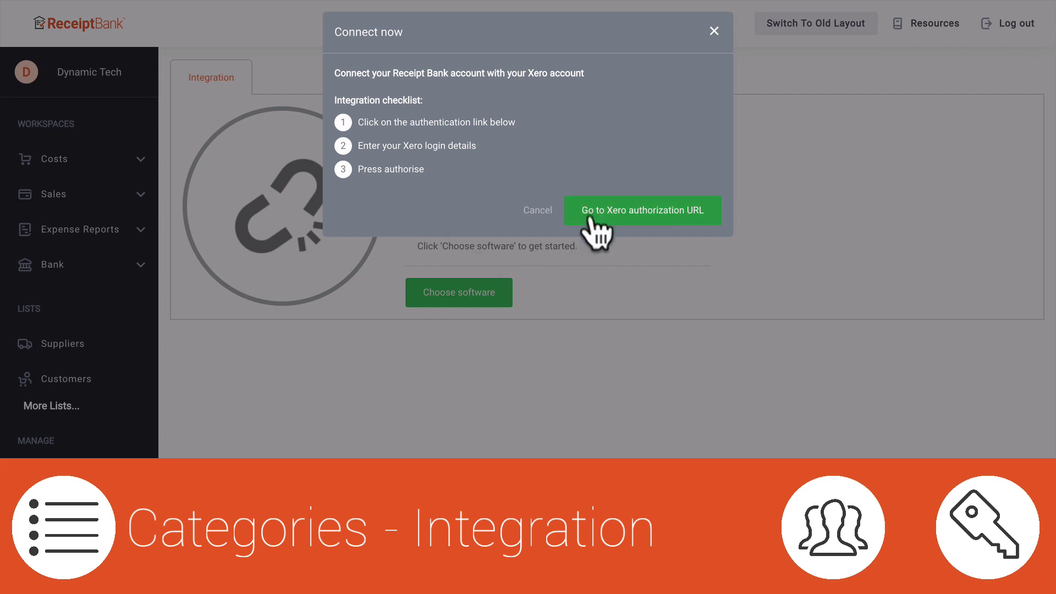
left_click(642, 210)
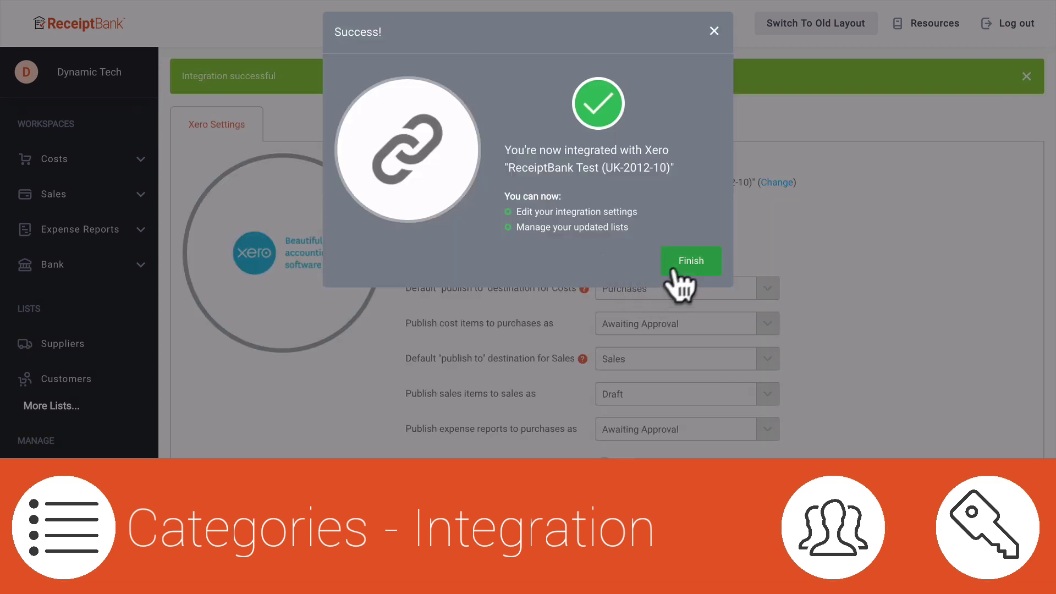
left_click(690, 261)
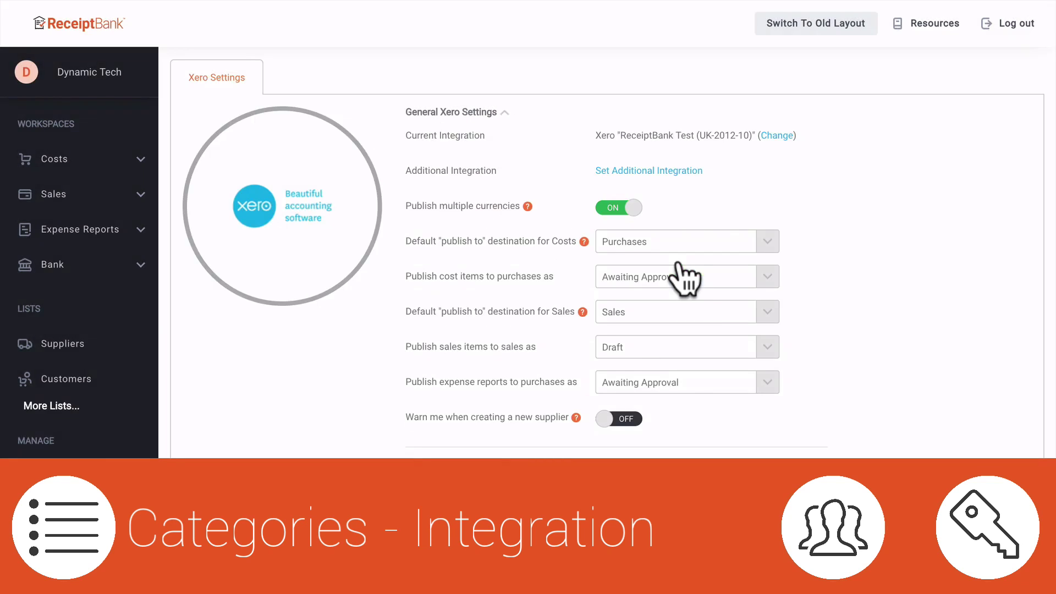
left_click(149, 408)
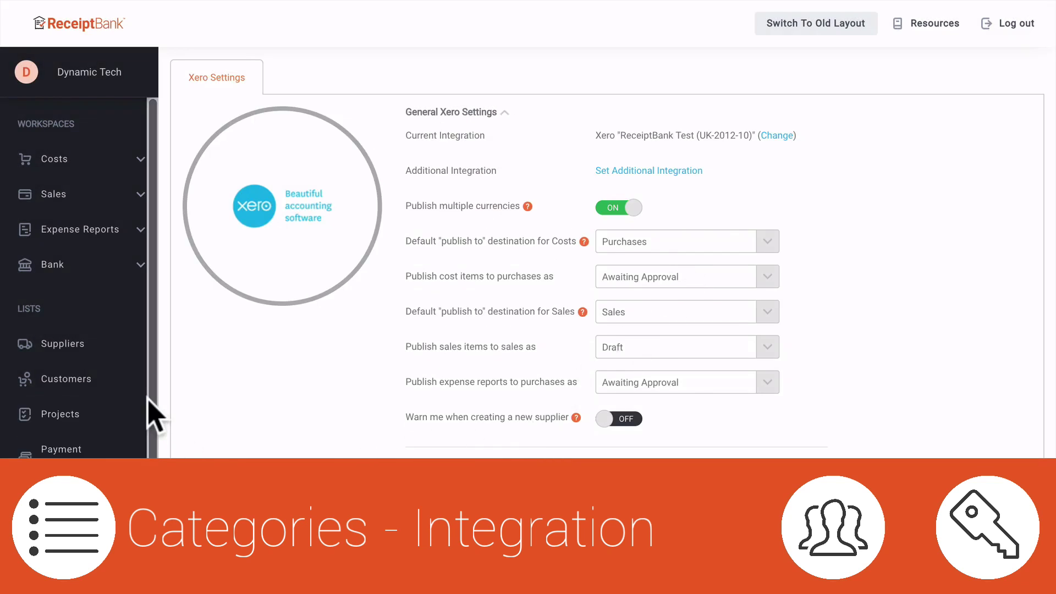
scroll(152, 413, "down", 3)
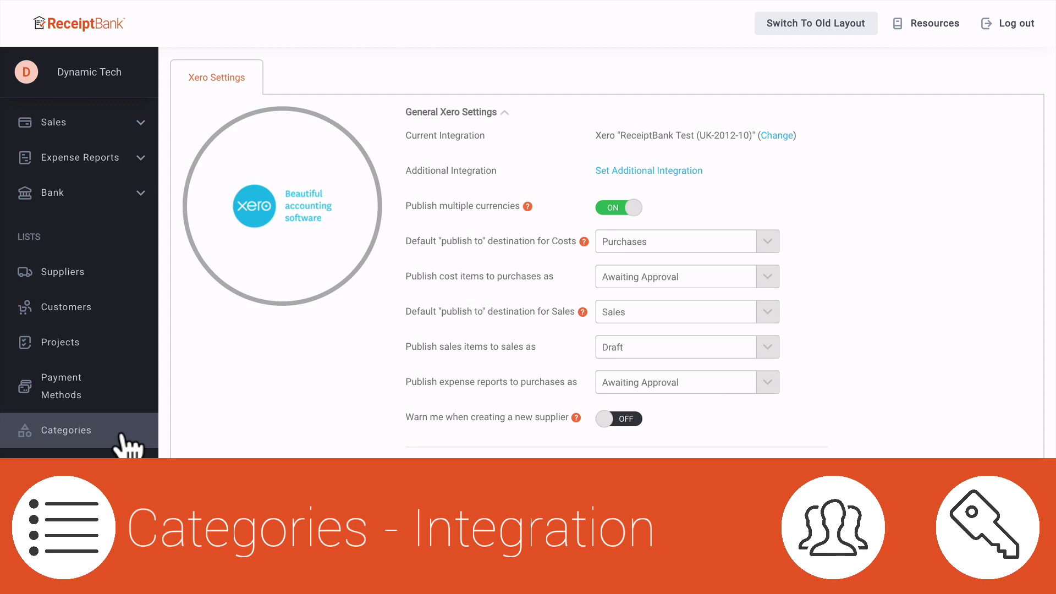
Return to Categories and preview the CSV Upload dialog, then close it
left_click(66, 430)
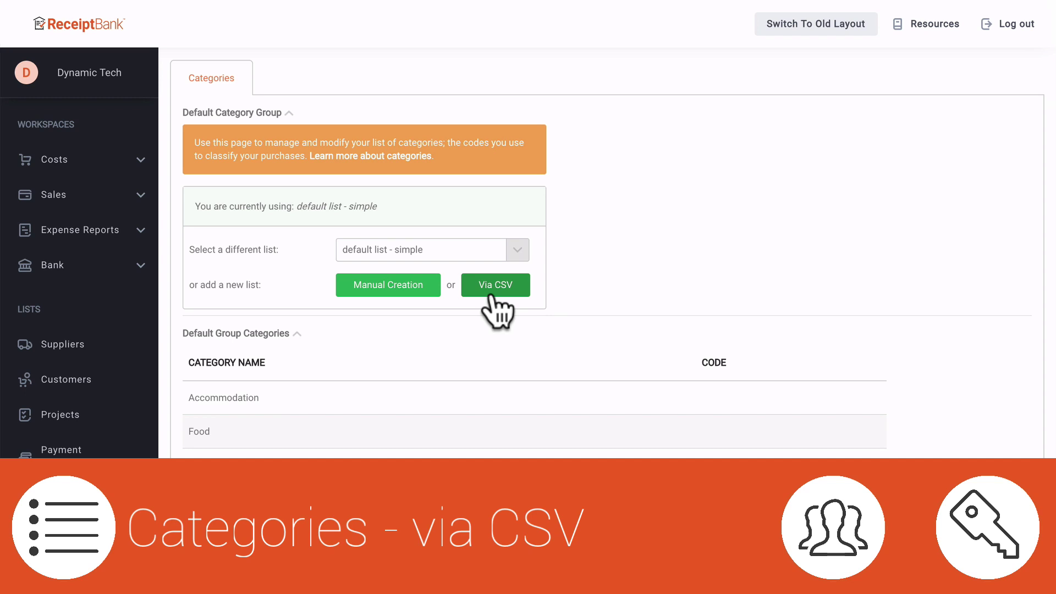
left_click(495, 284)
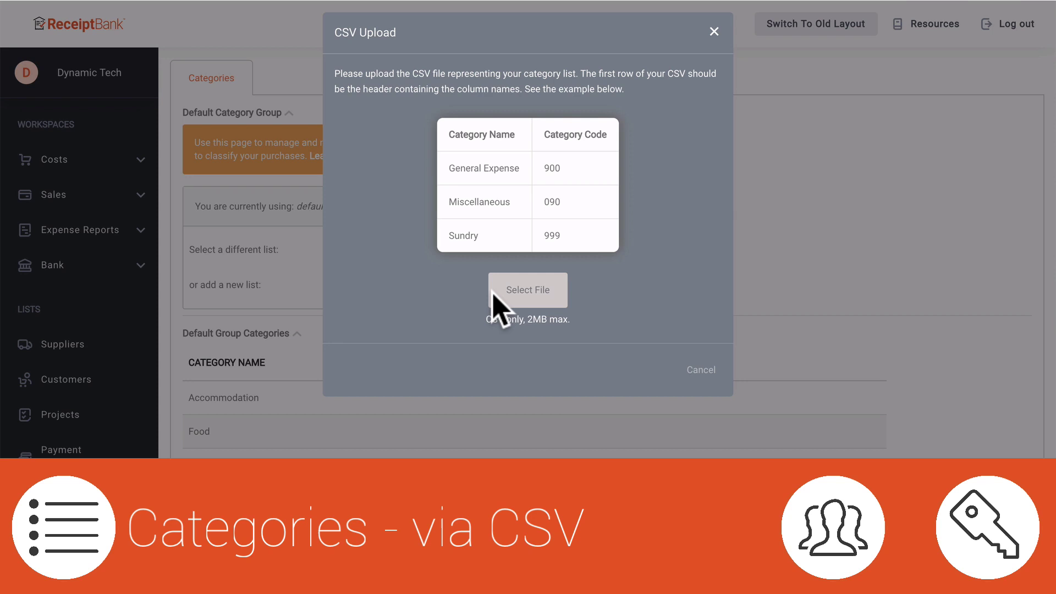
left_click(497, 305)
left_click(696, 369)
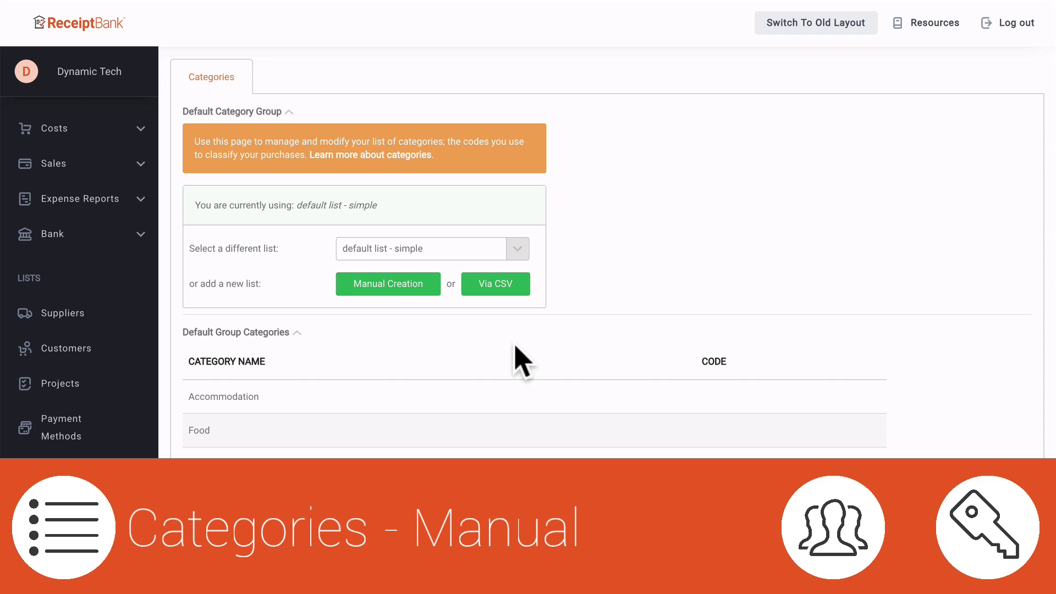
Create manual list 'Dynamic Tech Accounts' with Utilities 102, Rent 103, Accommodation 104
left_click(417, 289)
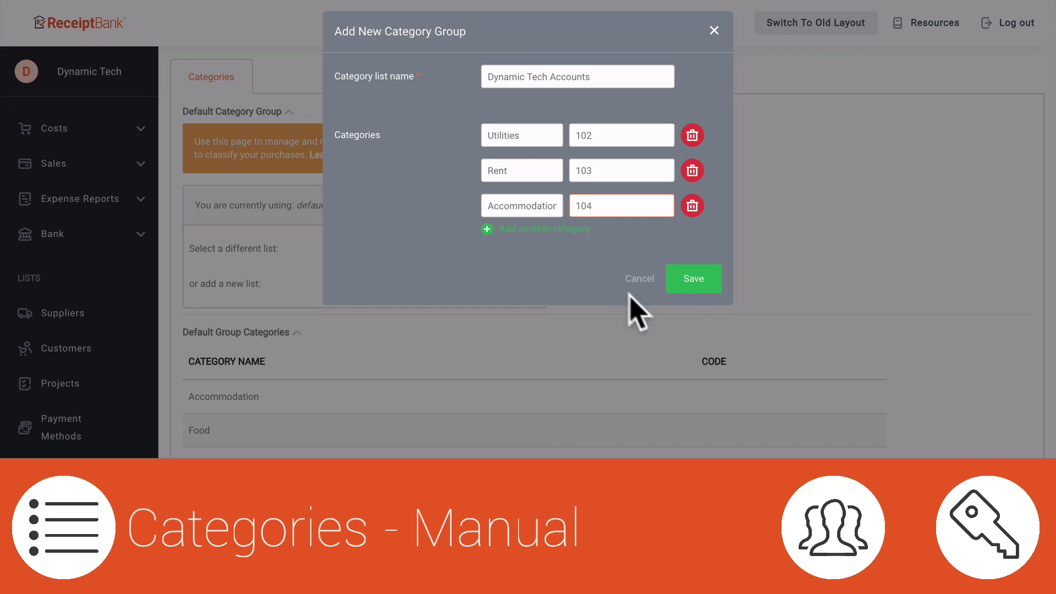
left_click(693, 279)
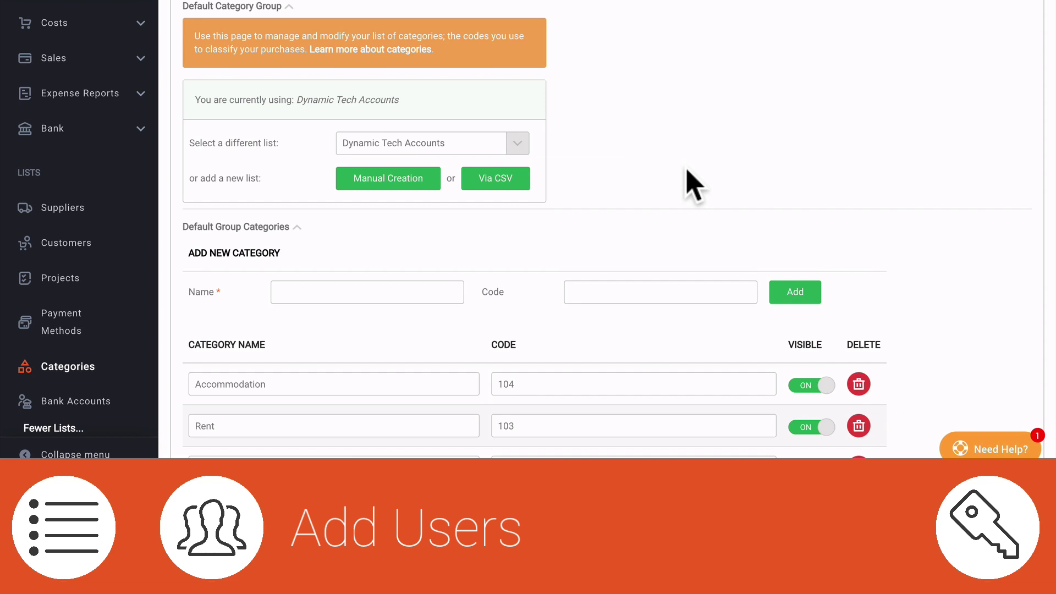
scroll(693, 183, "down", 2)
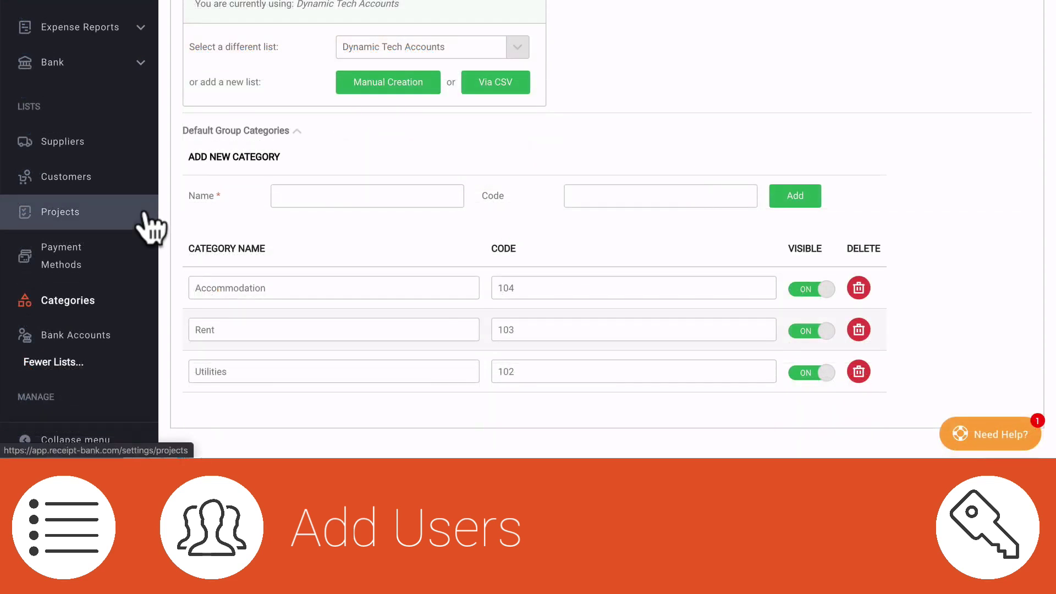
scroll(153, 227, "down", 2)
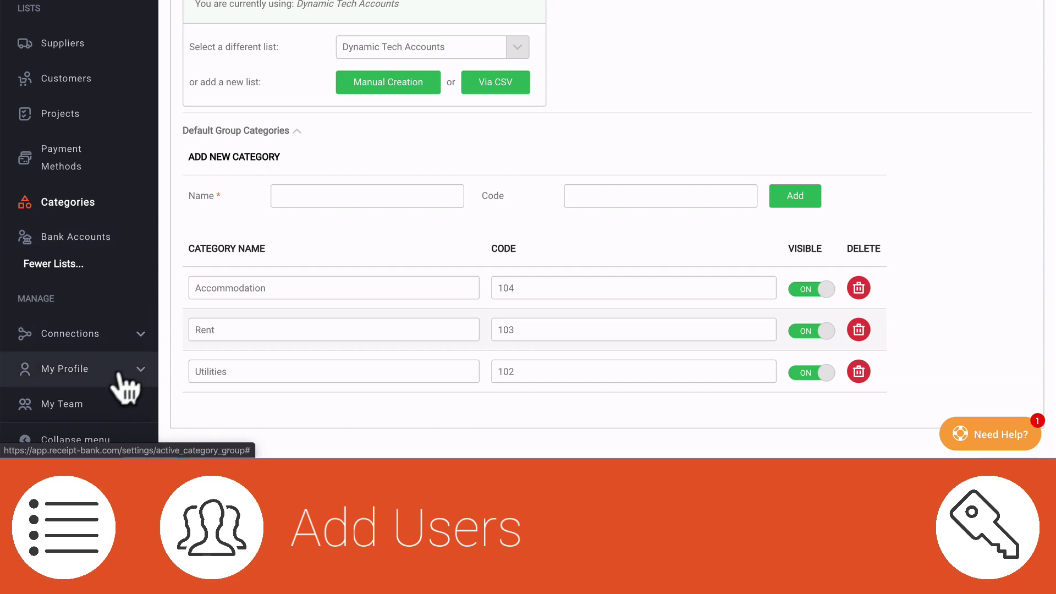
left_click(63, 403)
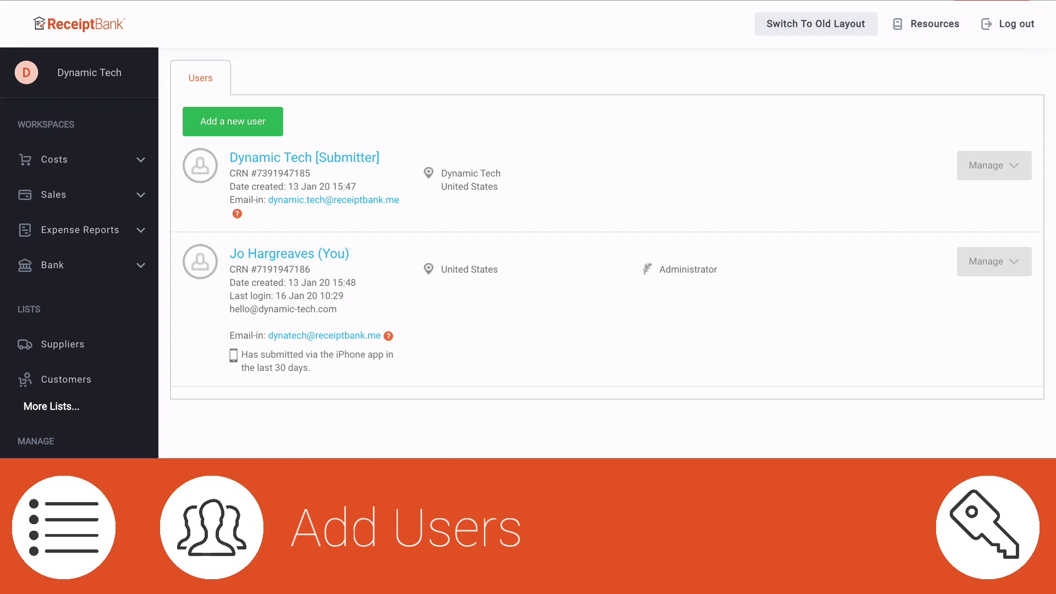
left_click(233, 121)
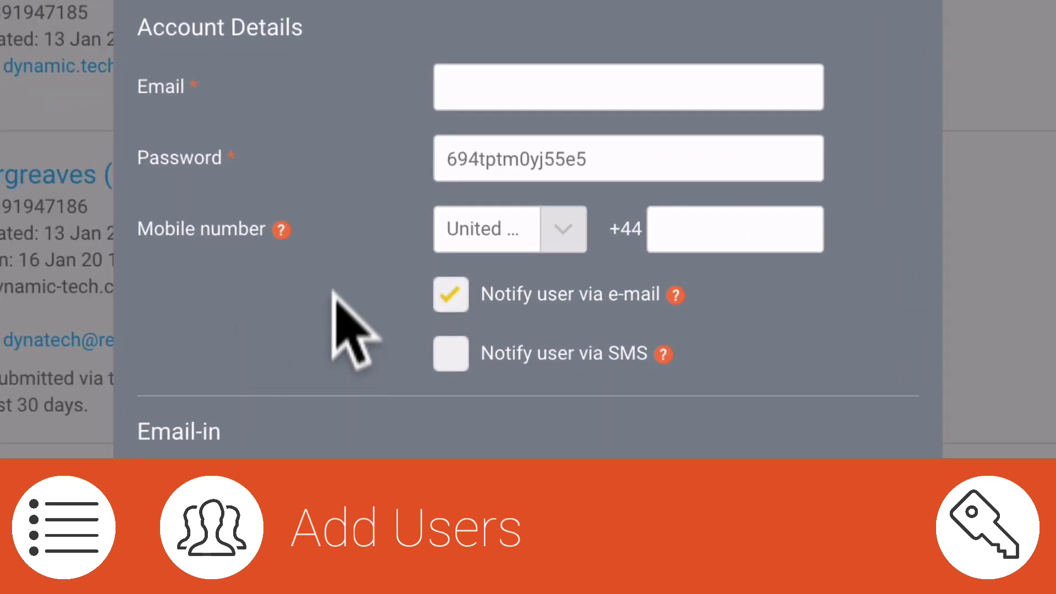
left_click(450, 354)
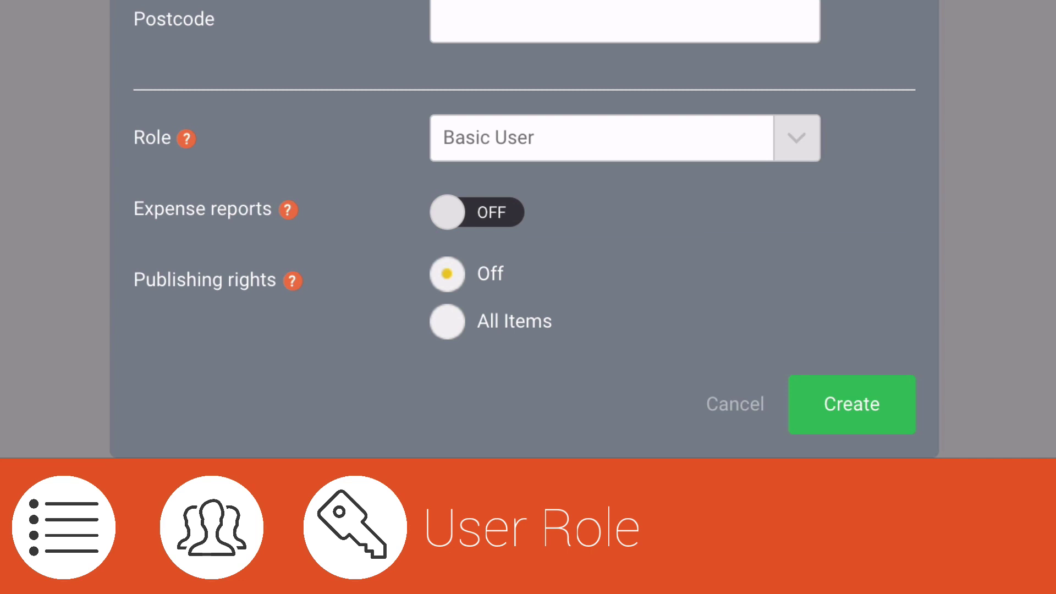
left_click(798, 141)
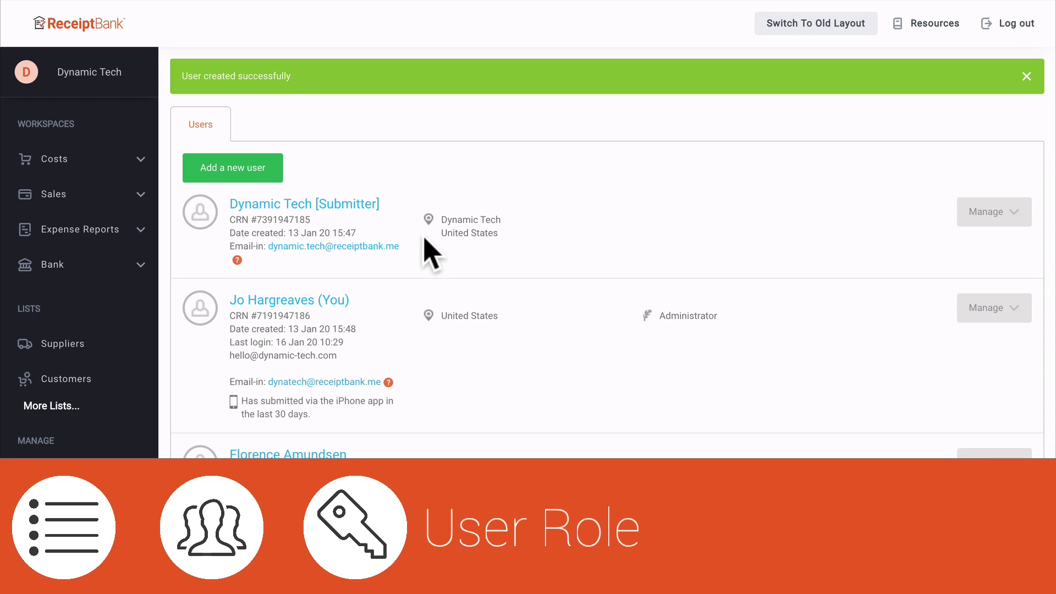
Show the edit-details and privileges actions for the Dynamic Tech [Submitter] user
left_click(986, 213)
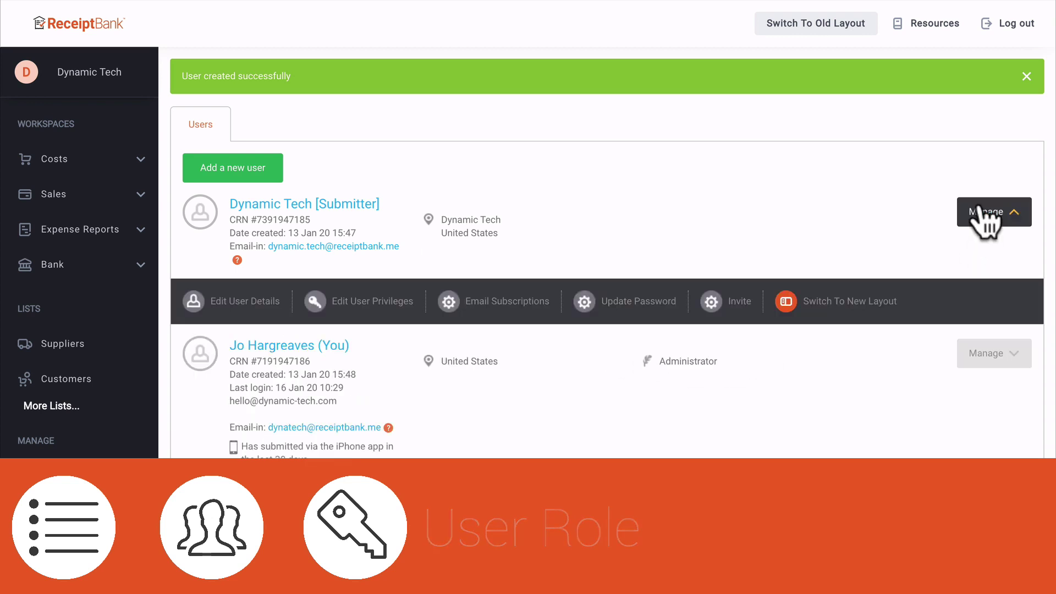